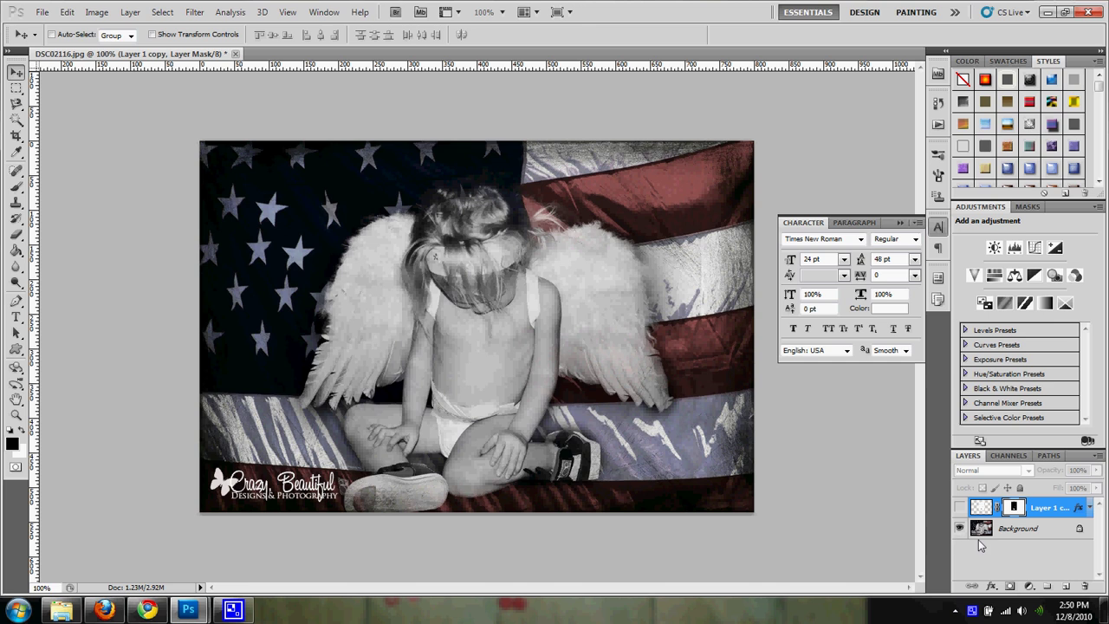
- Turn on Layer 1 copy's visibility so the dog tags reappear on the child's chest
{"action": "left_click", "coordinate": [959, 508]}
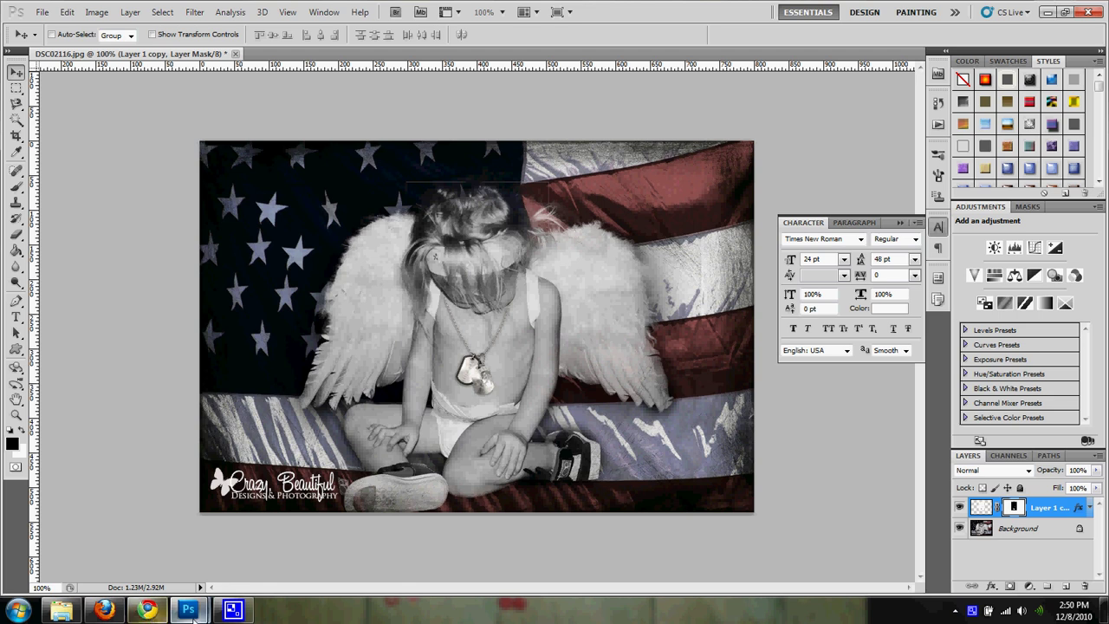
- Switch to Untitled-1, showing Layer 1 and Background behind the necklace while hiding Layer 1 copy
{"action": "mouse_move", "coordinate": [188, 609]}
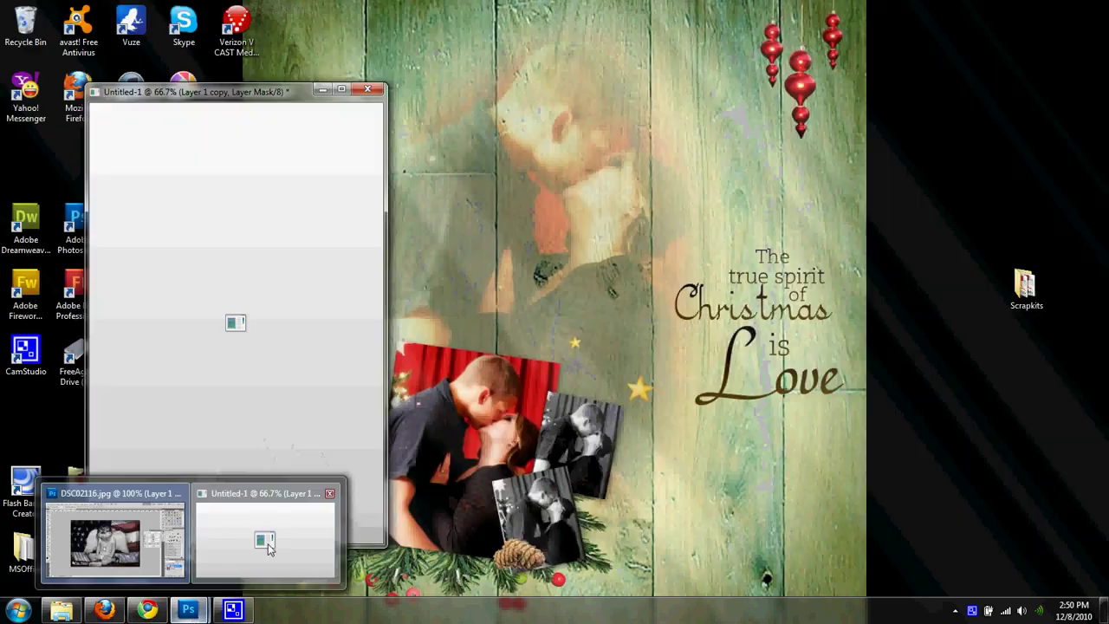
{"action": "left_click", "coordinate": [264, 545]}
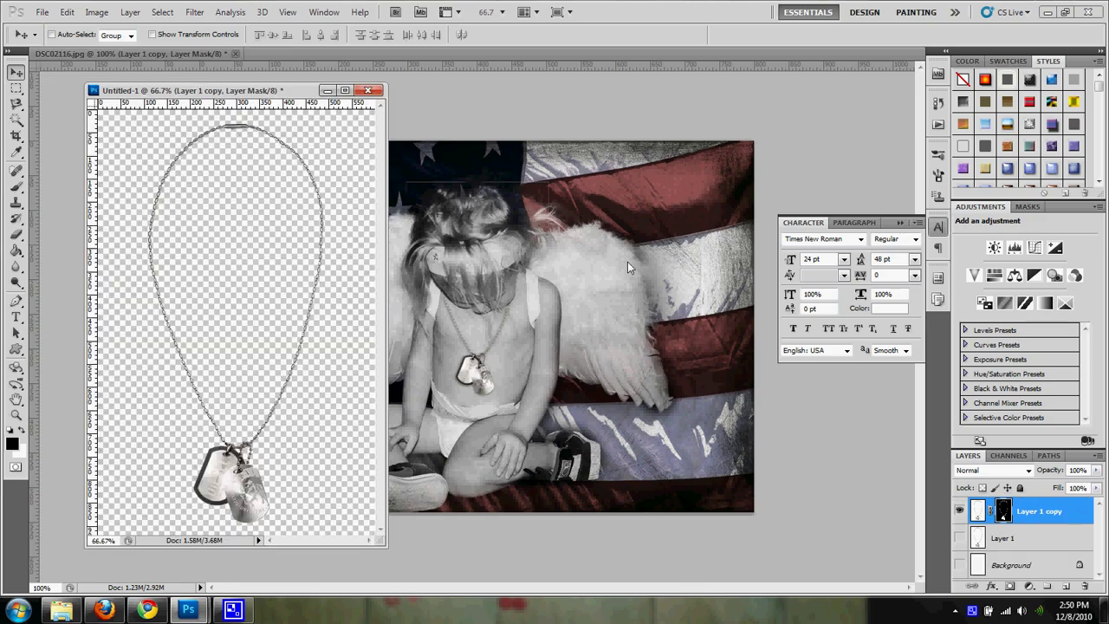
{"action": "left_click", "coordinate": [959, 538]}
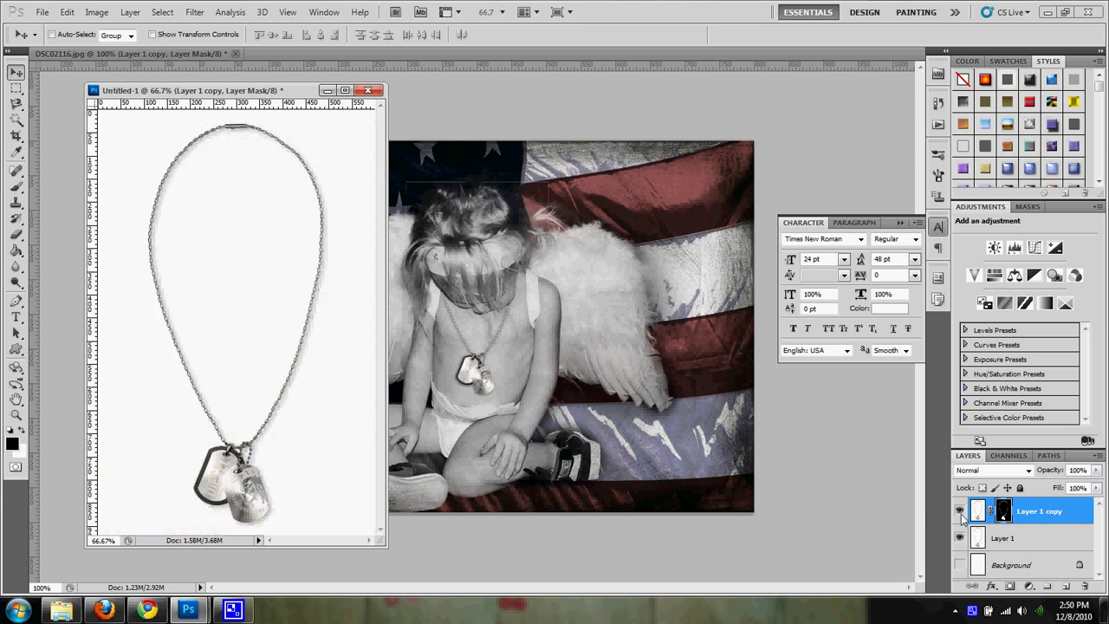
{"action": "left_click", "coordinate": [959, 511]}
{"action": "left_click", "coordinate": [959, 564]}
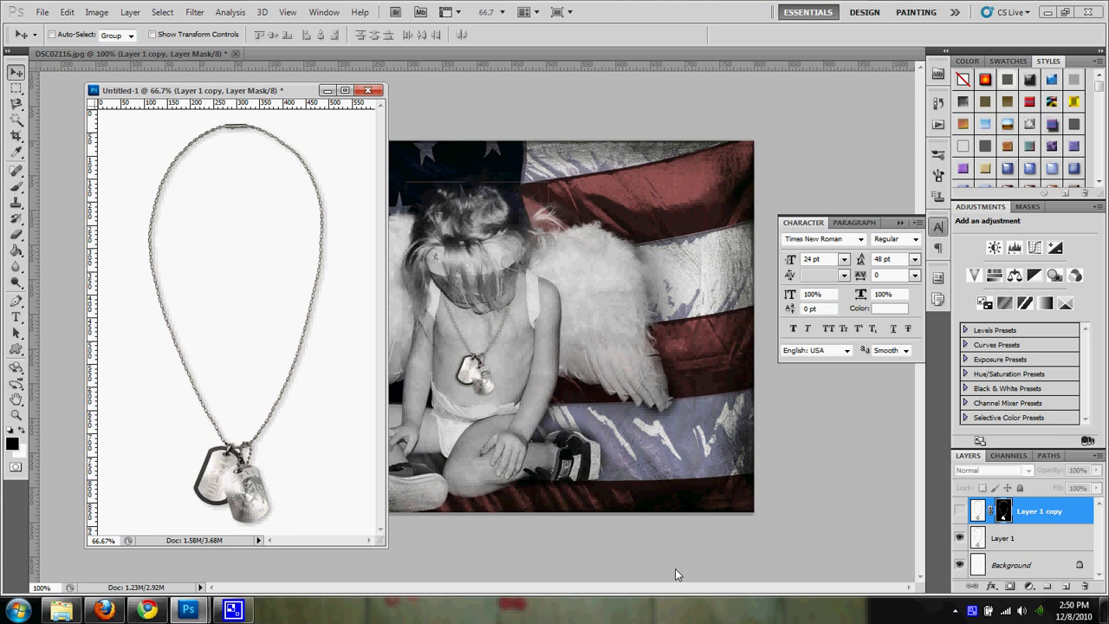
- Move Layer 1 down, hide it and Background, and duplicate the necklace as Layer 1 copy 2
{"action": "left_click", "coordinate": [1006, 542]}
{"action": "left_click_drag", "start_coordinate": [1046, 537], "coordinate": [1066, 586]}
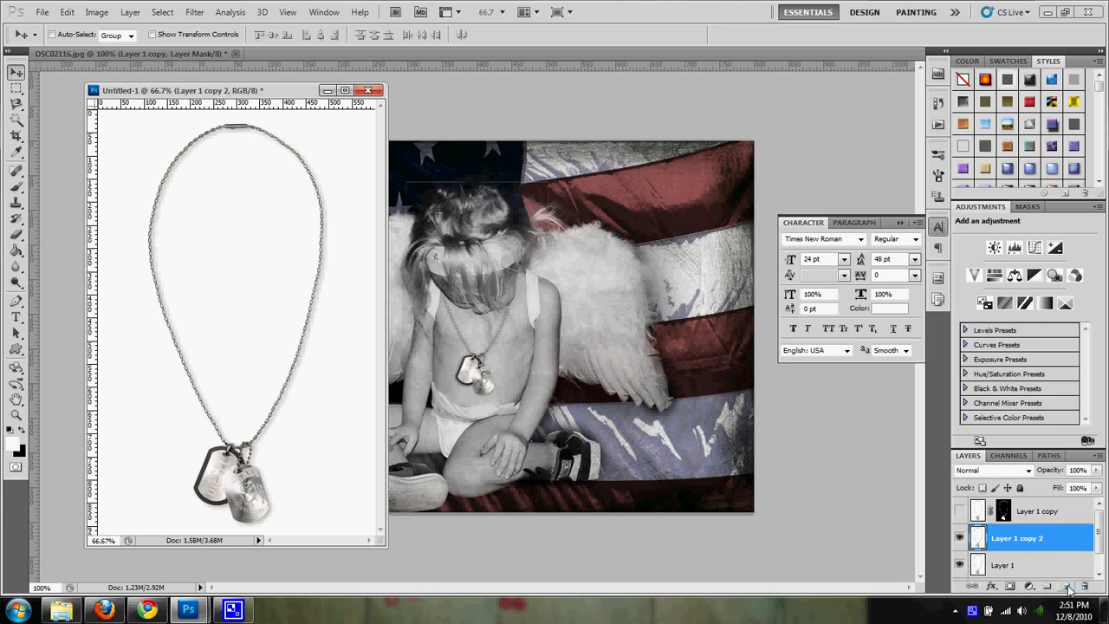
{"action": "left_click", "coordinate": [961, 565]}
{"action": "left_click_drag", "start_coordinate": [1099, 541], "coordinate": [1100, 563]}
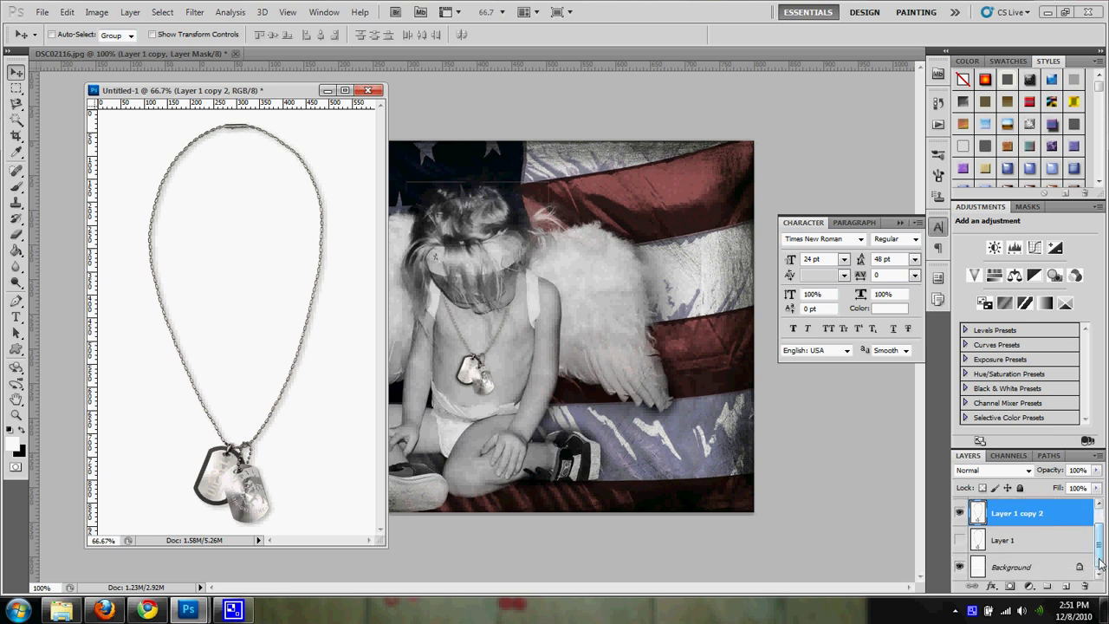
{"action": "left_click", "coordinate": [959, 567]}
{"action": "left_click_drag", "start_coordinate": [1100, 546], "coordinate": [1100, 524]}
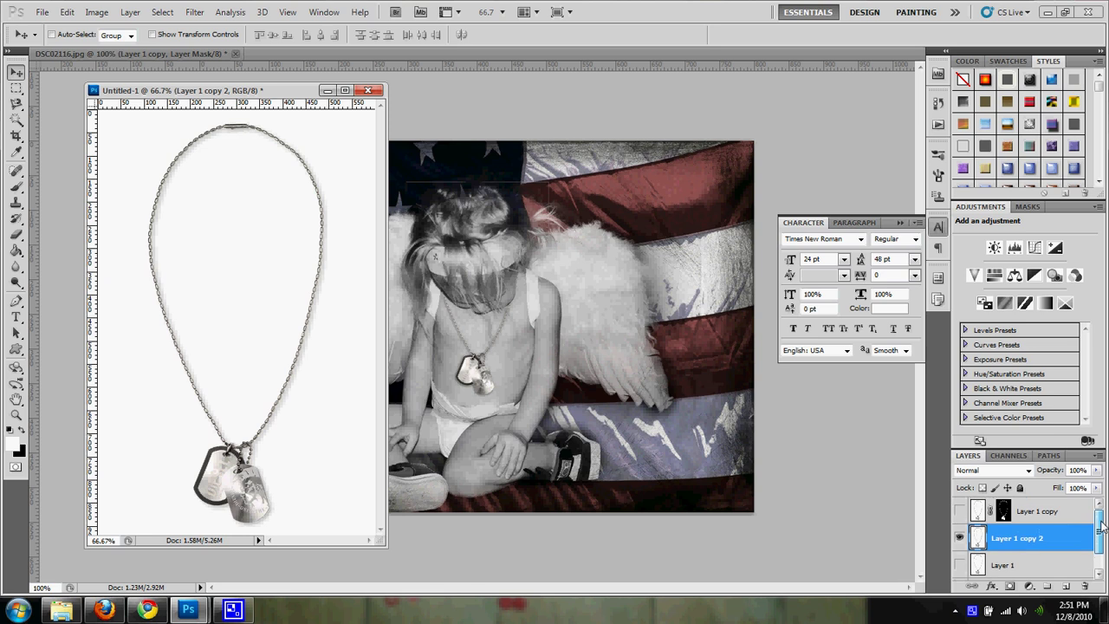
- Add a blank layer mask to Layer 1 copy 2 and pick the Magic Wand tool
{"action": "left_click", "coordinate": [1011, 586]}
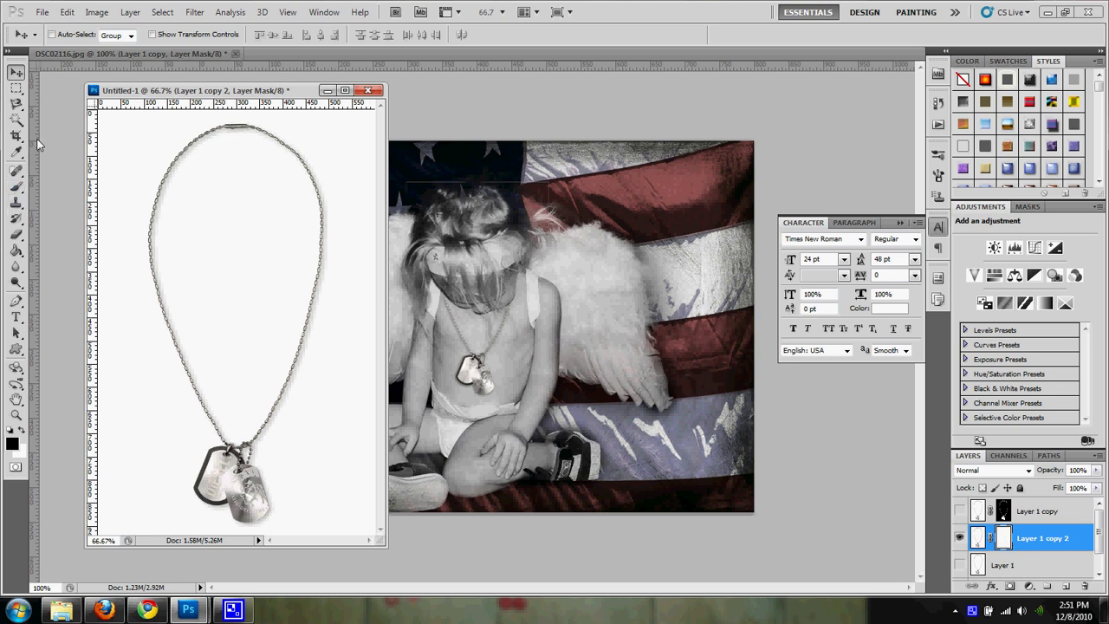
{"action": "left_click", "coordinate": [16, 119]}
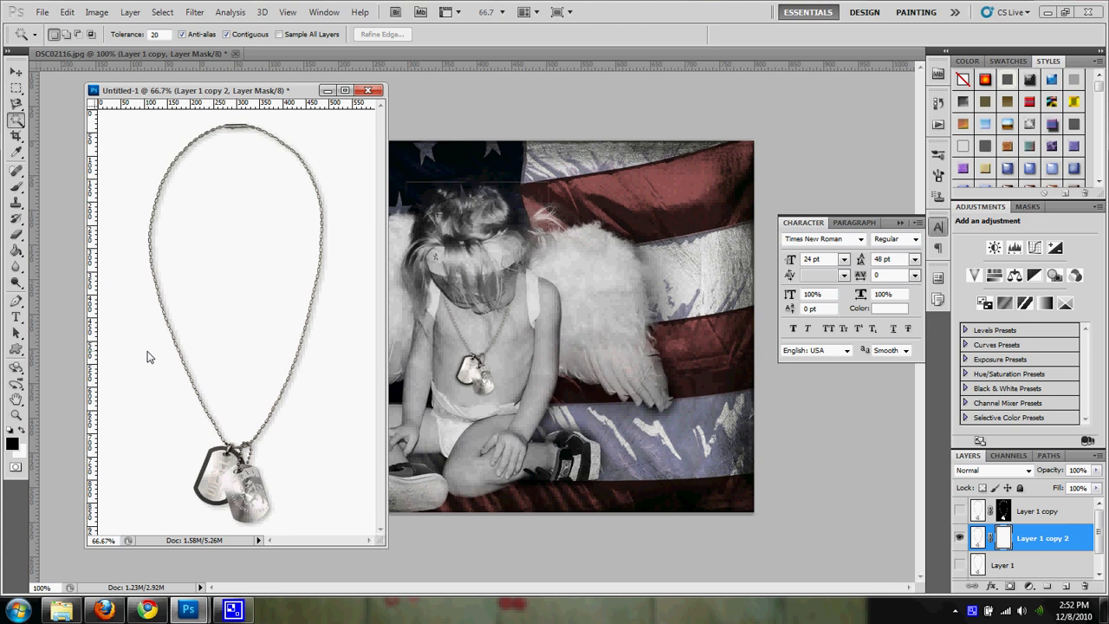
- Magic Wand the white background around the necklace, holding Shift to add remaining white areas
{"action": "left_click", "coordinate": [110, 216]}
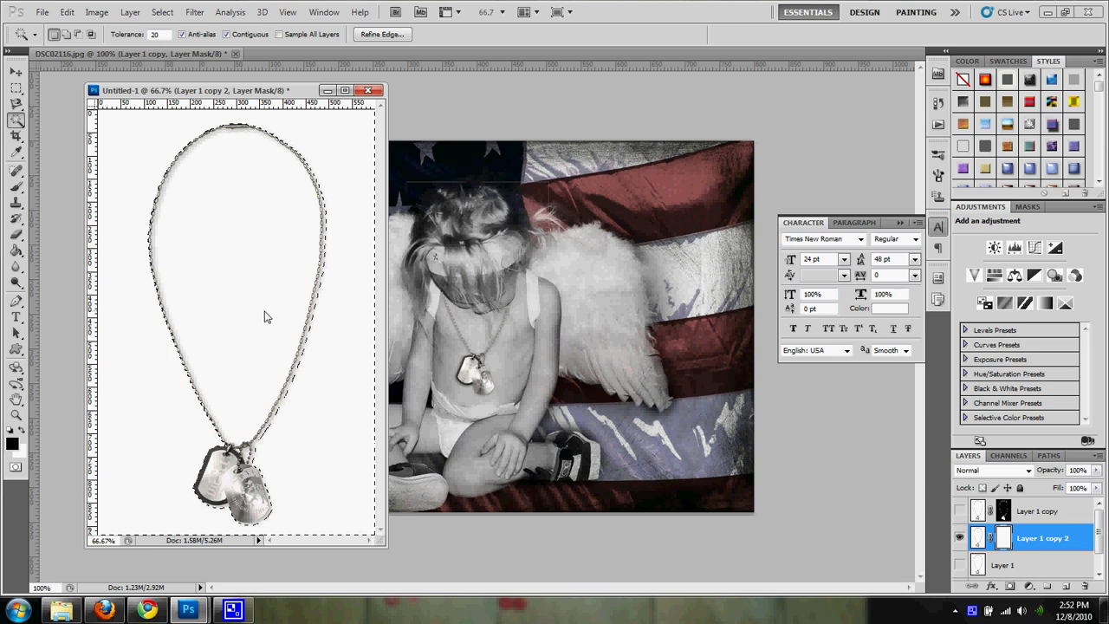
{"action": "key", "text": "shift"}
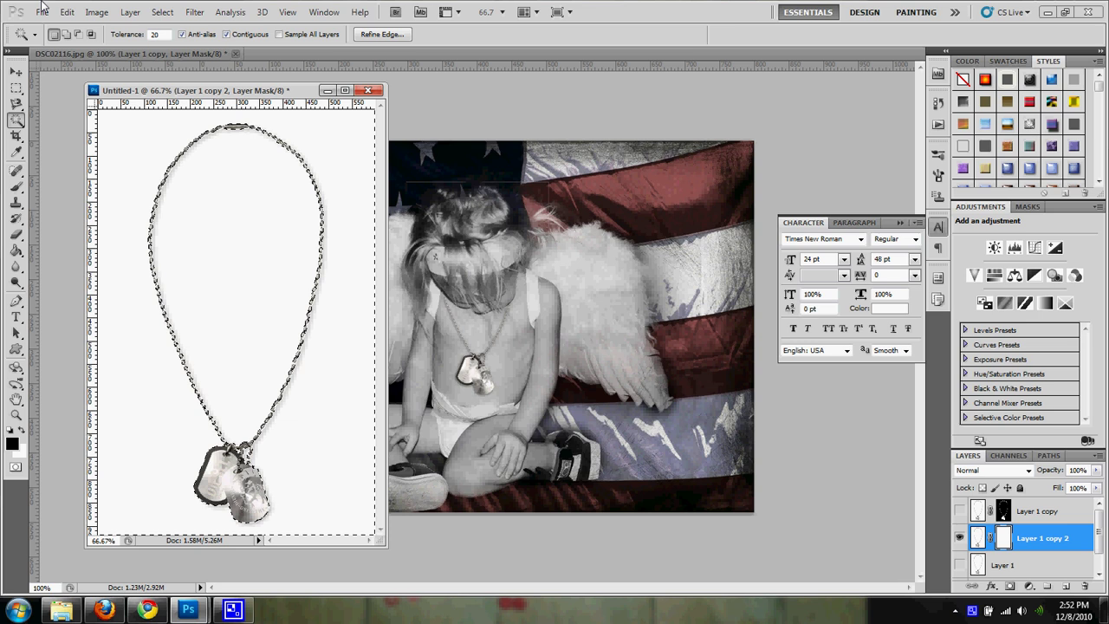
- Fill the selected area of the mask with black using the Paint Bucket, then deselect
{"action": "left_click", "coordinate": [17, 250]}
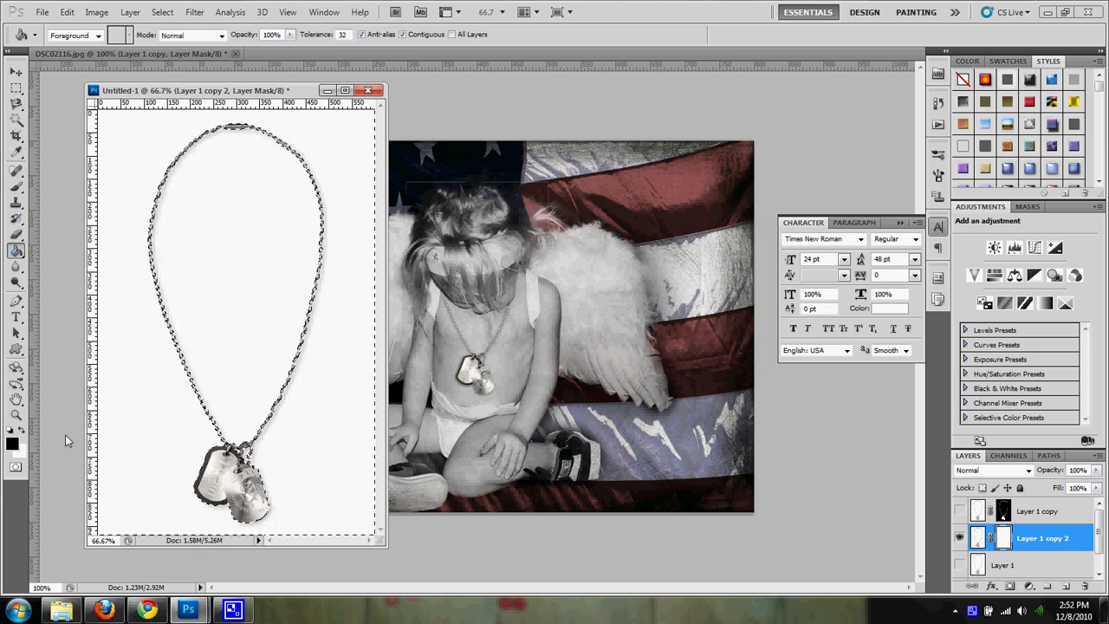
{"action": "left_click", "coordinate": [125, 421]}
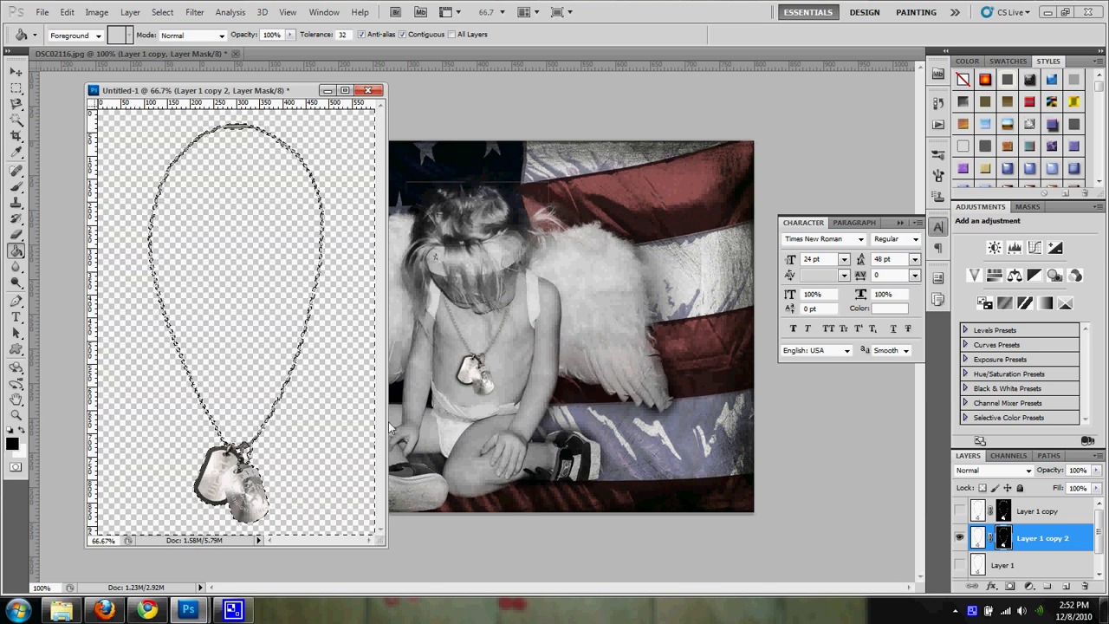
{"action": "key", "text": "ctrl+d"}
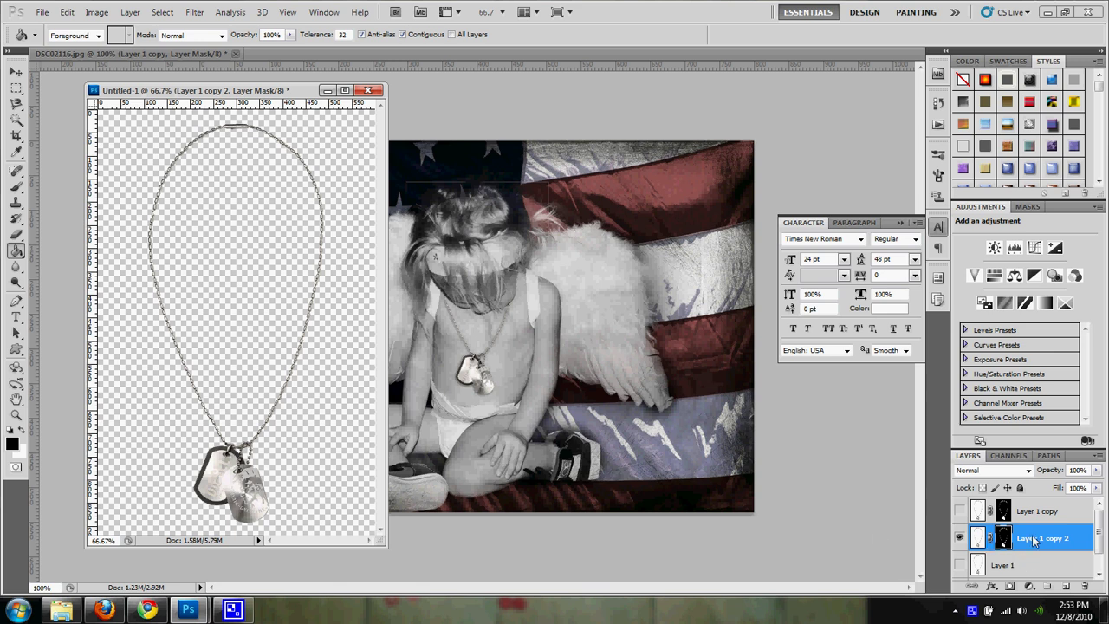
- Drag Layer 1 copy 2 into DSC02116.jpg, move it onto the child's chest, and hide Layer 1 copy
{"action": "left_click_drag", "start_coordinate": [1039, 541], "coordinate": [669, 429]}
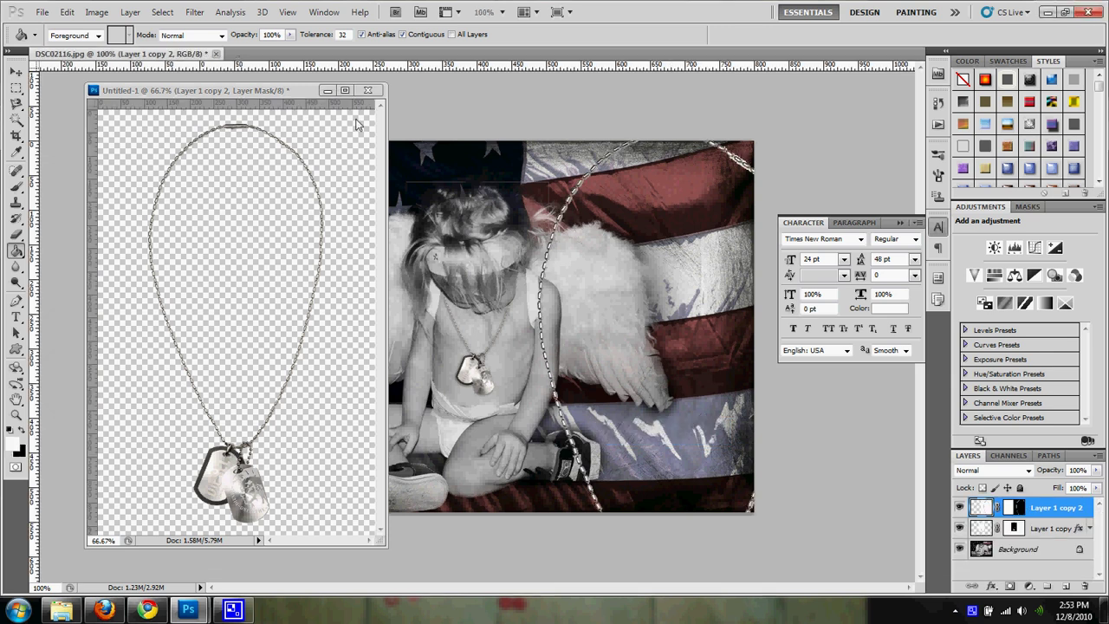
{"action": "left_click", "coordinate": [326, 90]}
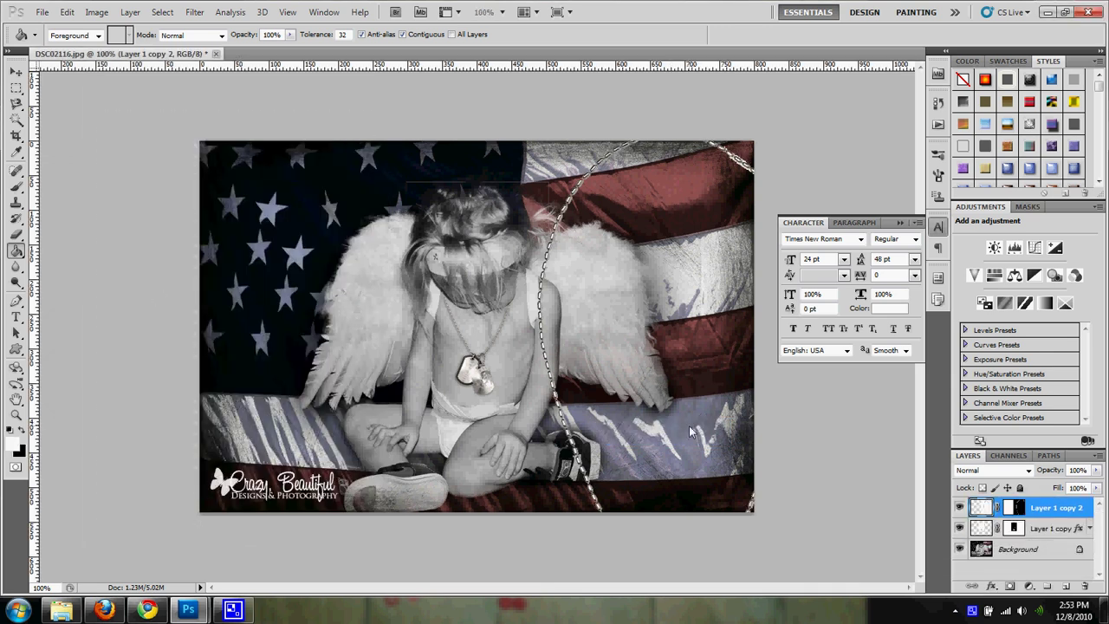
{"action": "key", "text": "v"}
{"action": "left_click_drag", "start_coordinate": [674, 424], "coordinate": [342, 252]}
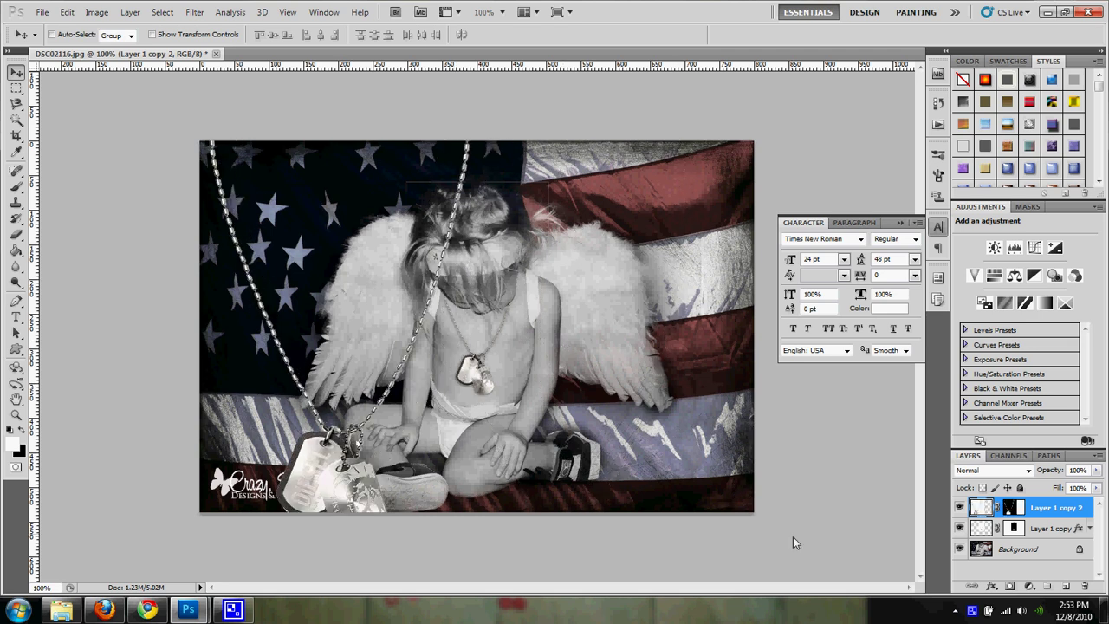
{"action": "left_click", "coordinate": [959, 528]}
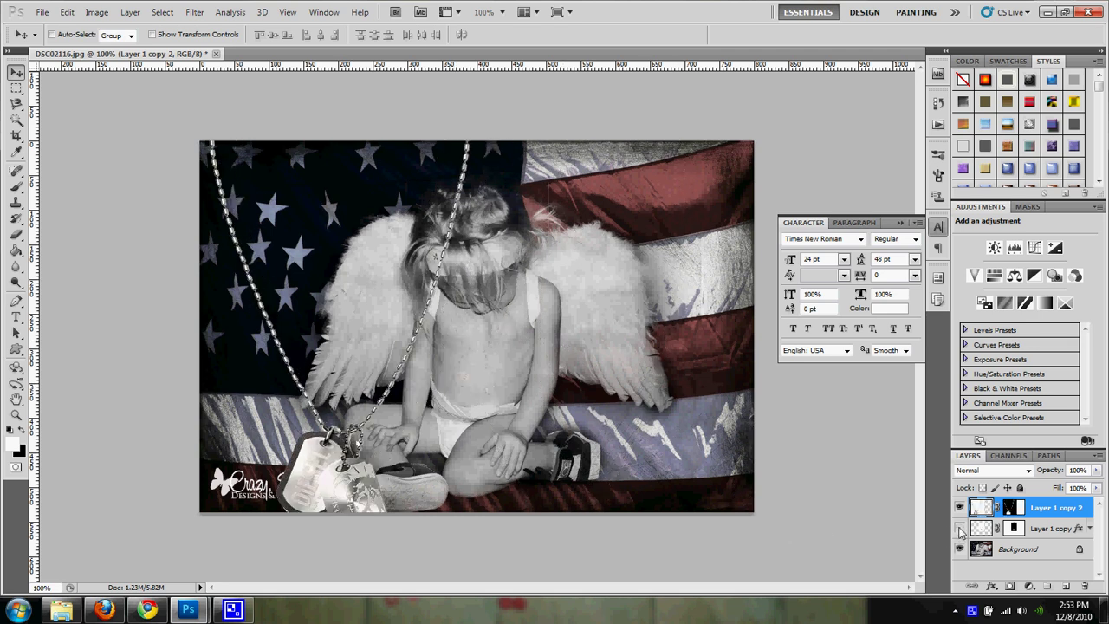
{"action": "left_click_drag", "start_coordinate": [278, 378], "coordinate": [434, 381]}
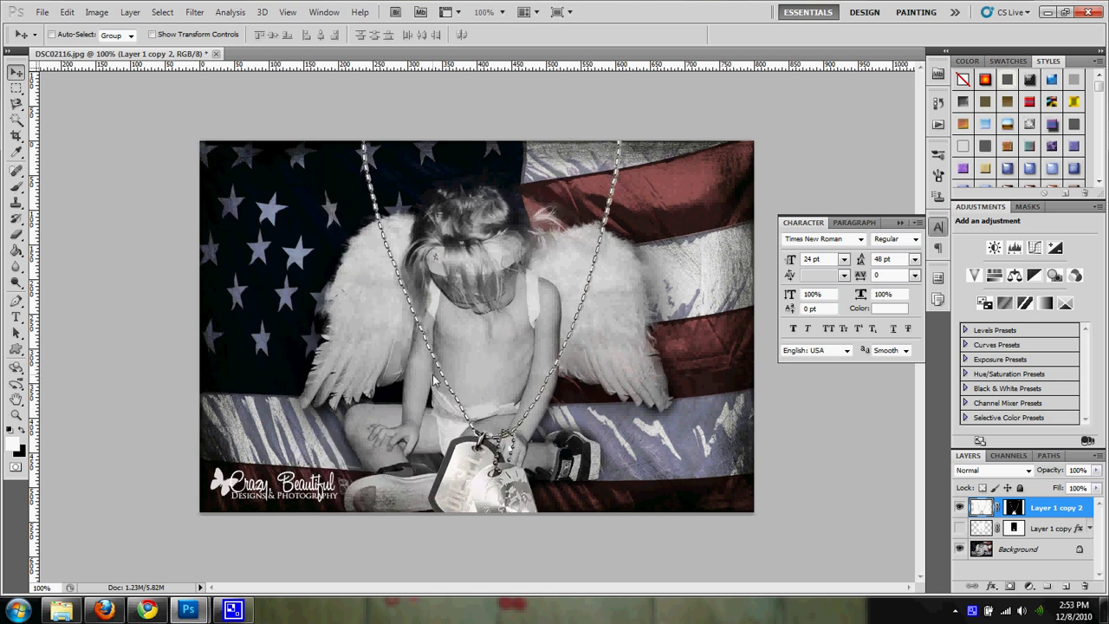
- Free-transform the necklace down to 32.31% and fit it around the child's neck
{"action": "key", "text": "ctrl+t"}
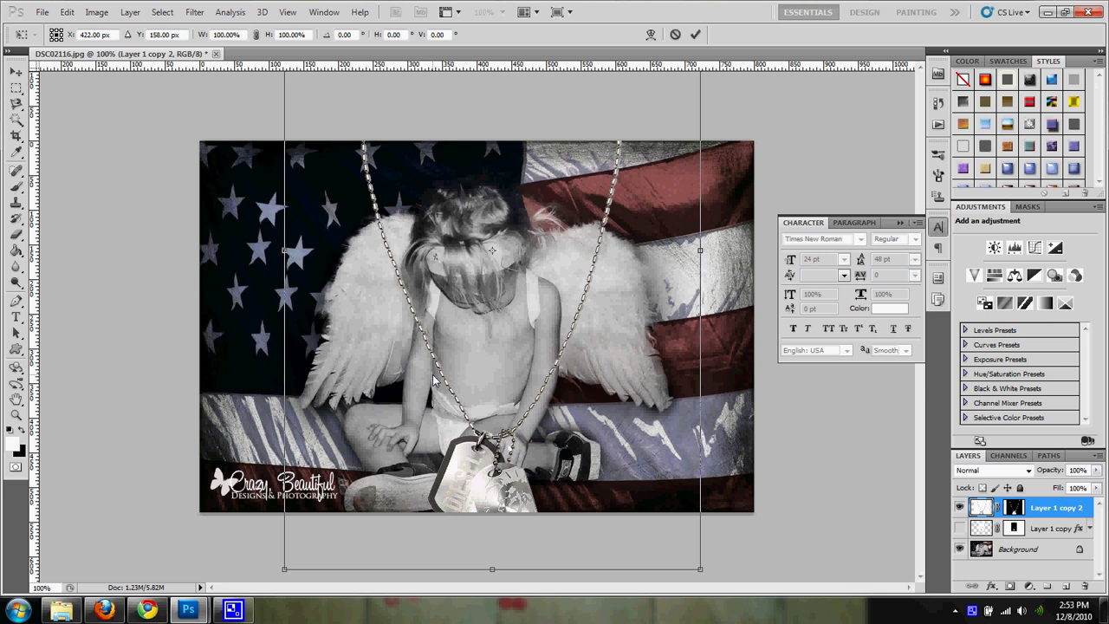
{"action": "left_click_drag", "start_coordinate": [668, 100], "coordinate": [638, 250]}
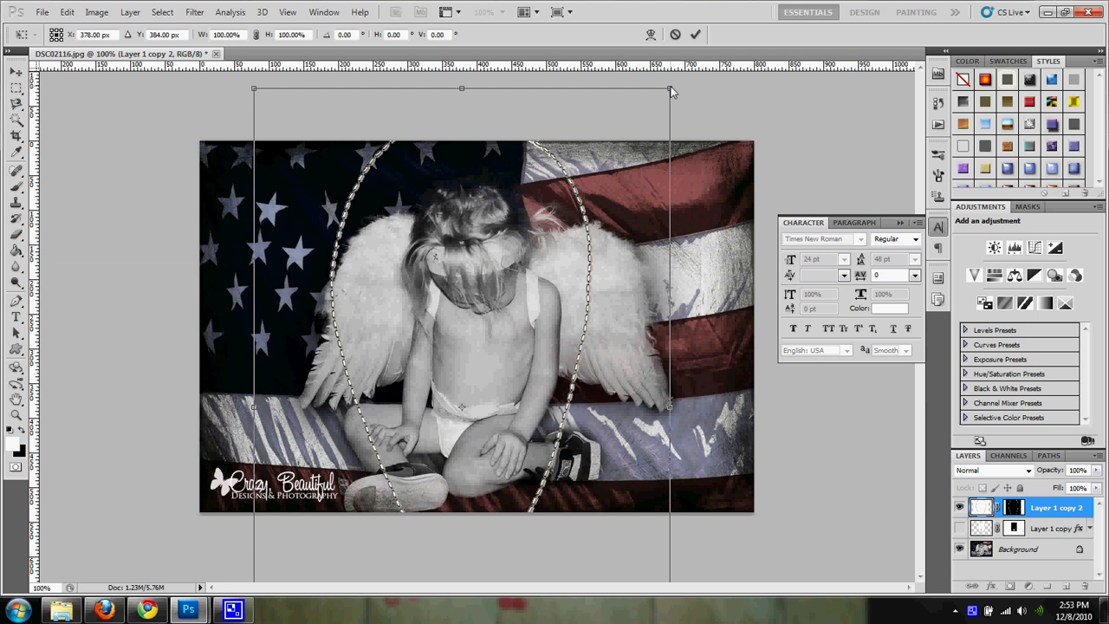
{"action": "left_click_drag", "start_coordinate": [671, 89], "coordinate": [525, 315]}
{"action": "left_click_drag", "start_coordinate": [491, 407], "coordinate": [507, 303]}
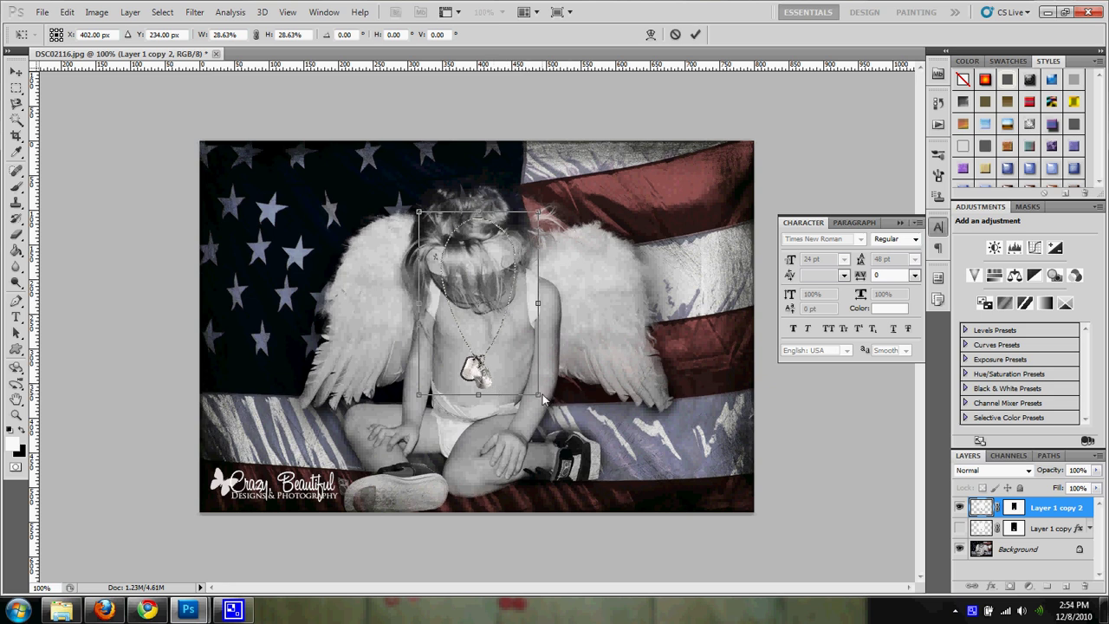
{"action": "left_click_drag", "start_coordinate": [542, 396], "coordinate": [546, 405]}
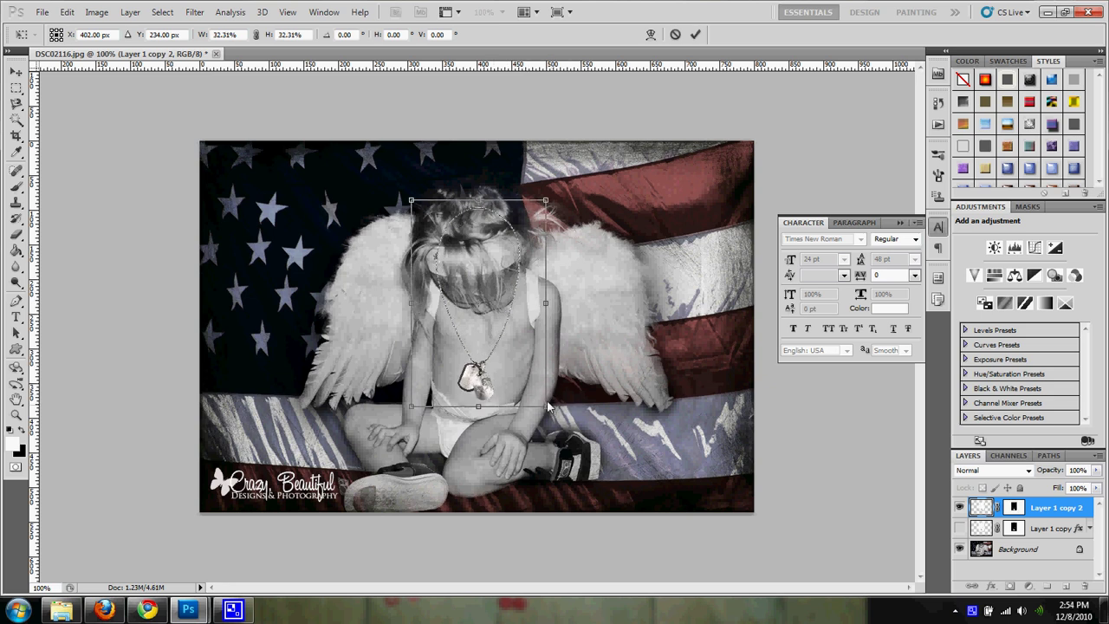
{"action": "left_click_drag", "start_coordinate": [504, 367], "coordinate": [506, 360]}
{"action": "key", "text": "Return"}
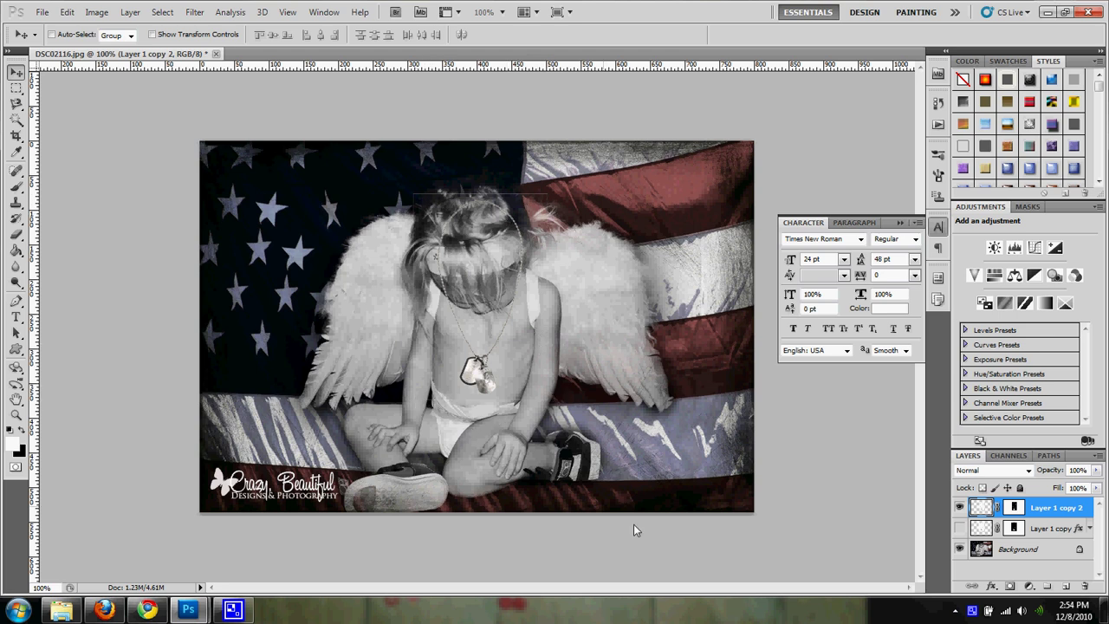
- Target Layer 1 copy 2's layer mask and switch to the Brush tool
{"action": "left_click", "coordinate": [1015, 507]}
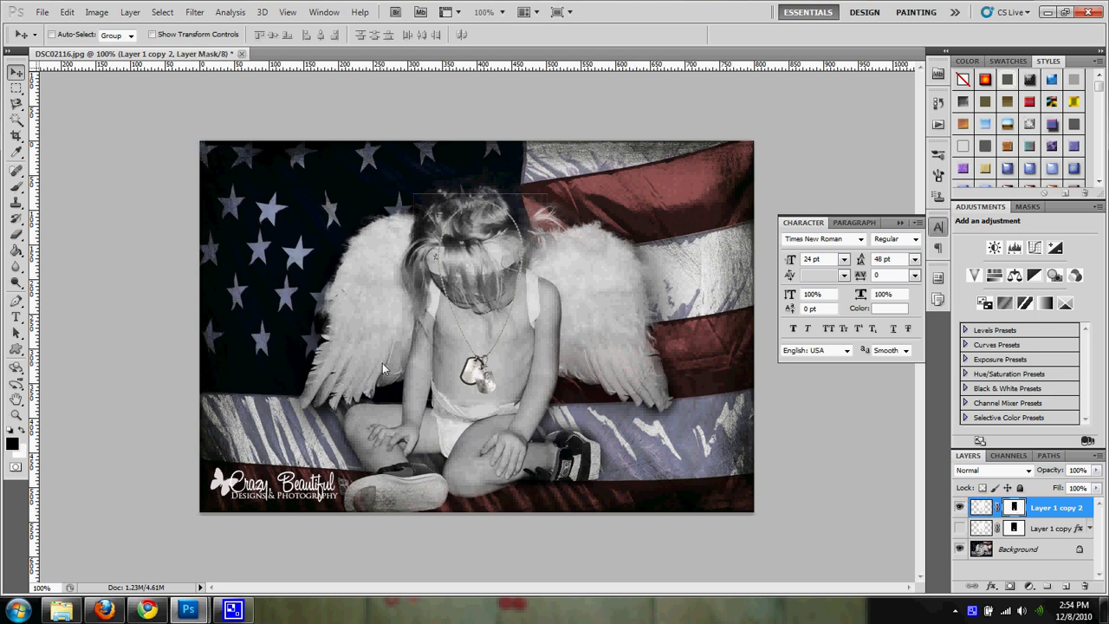
{"action": "key", "text": "b"}
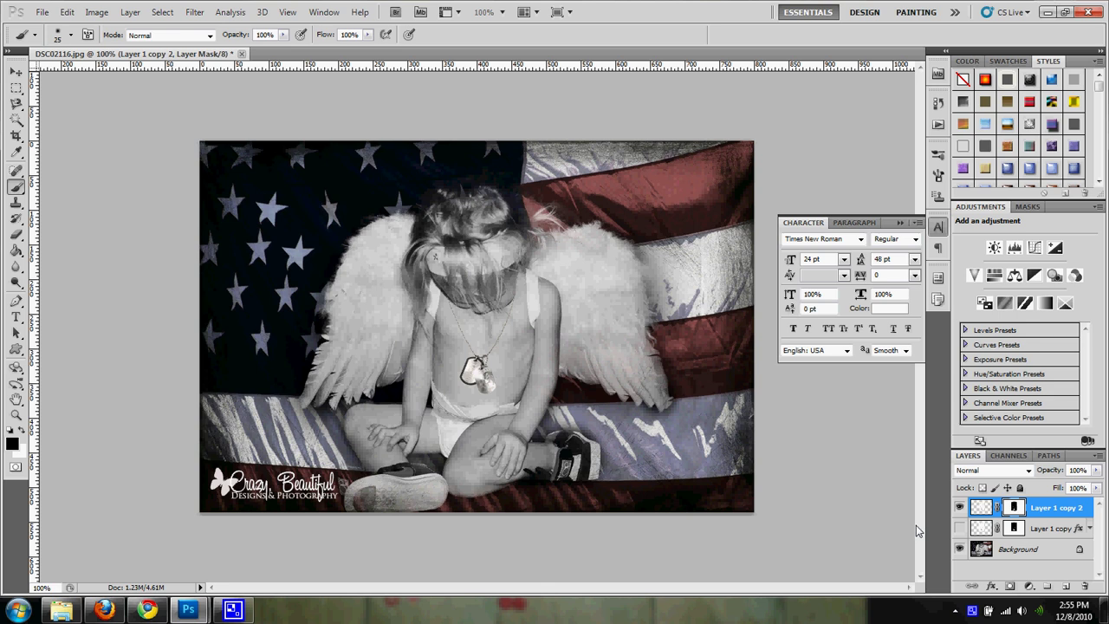
- Apply a Drop Shadow with 1 px distance, 4 px size and reduced opacity to the necklace
{"action": "left_click", "coordinate": [992, 587]}
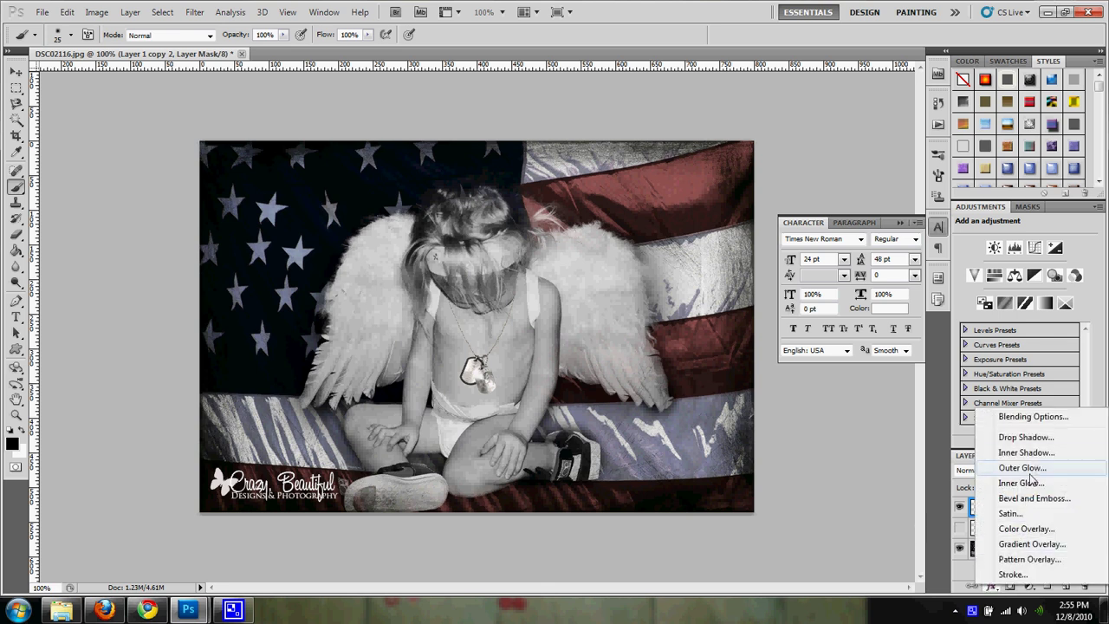
{"action": "left_click", "coordinate": [1029, 437]}
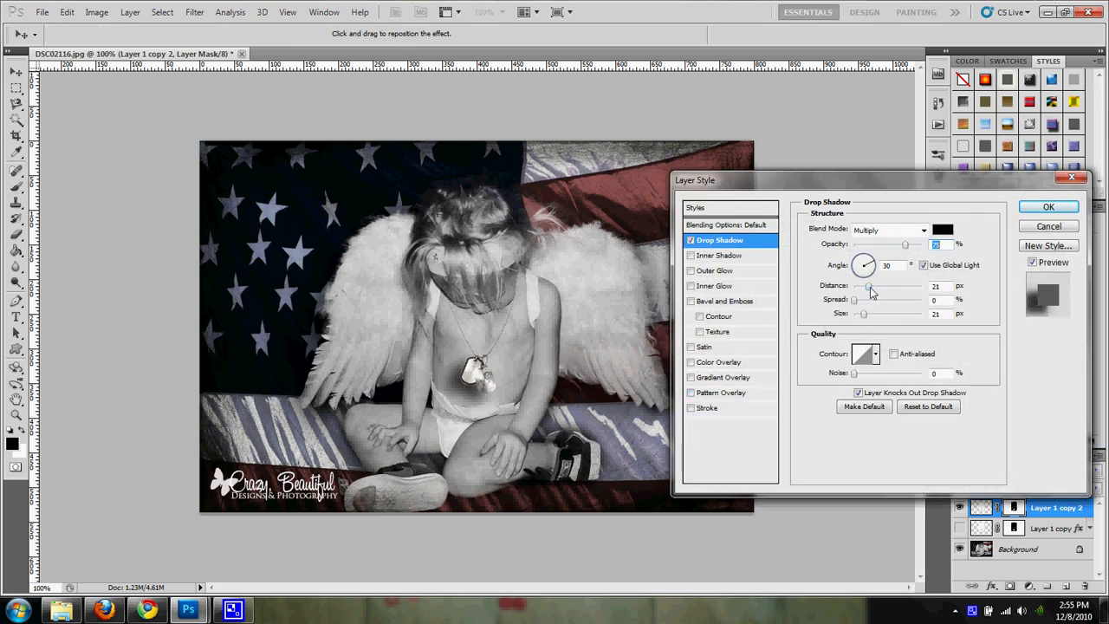
{"action": "left_click_drag", "start_coordinate": [868, 286], "coordinate": [859, 319]}
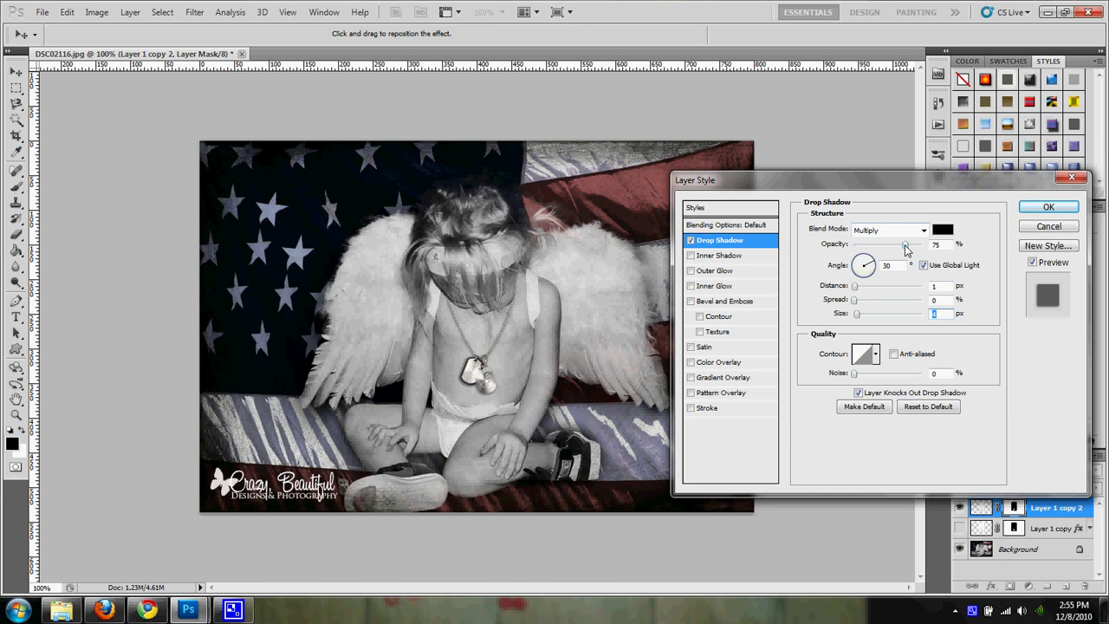
{"action": "left_click_drag", "start_coordinate": [906, 250], "coordinate": [887, 250]}
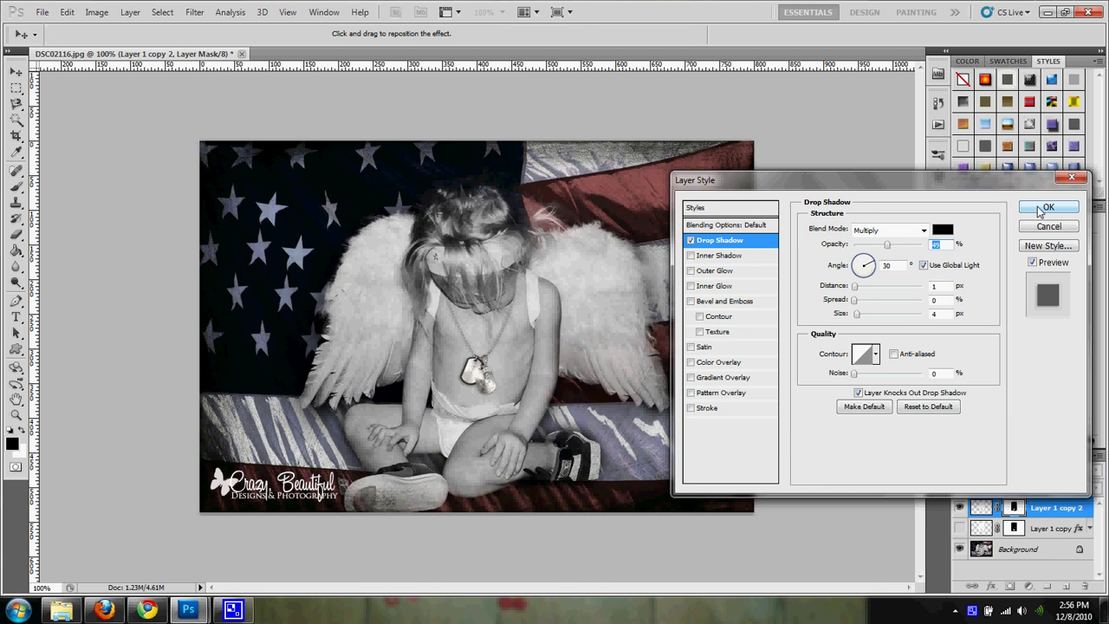
{"action": "left_click", "coordinate": [1046, 208]}
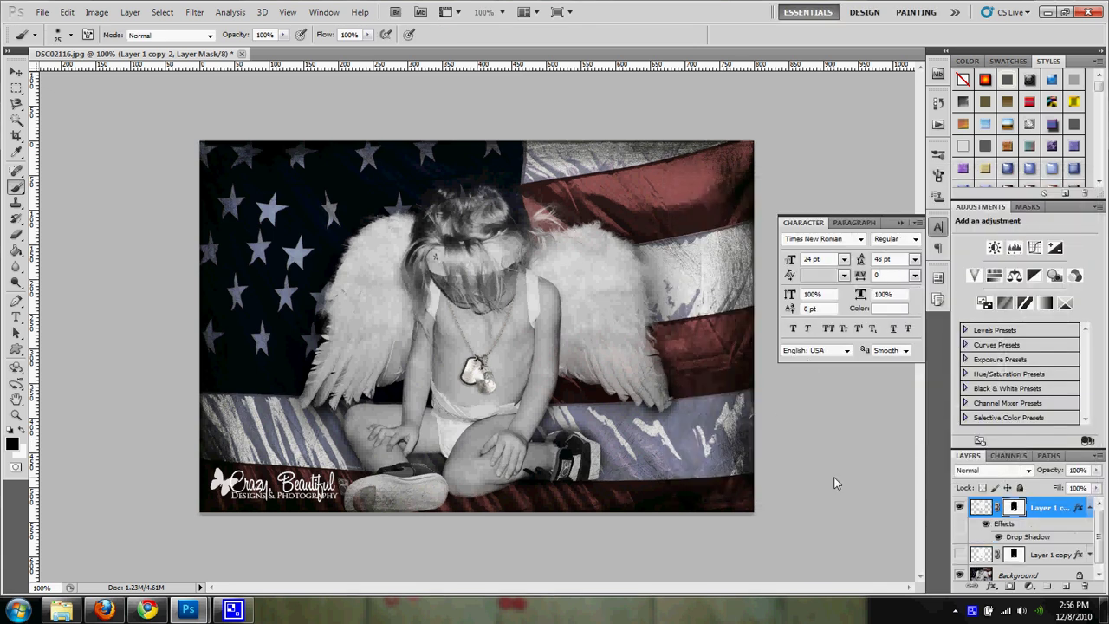